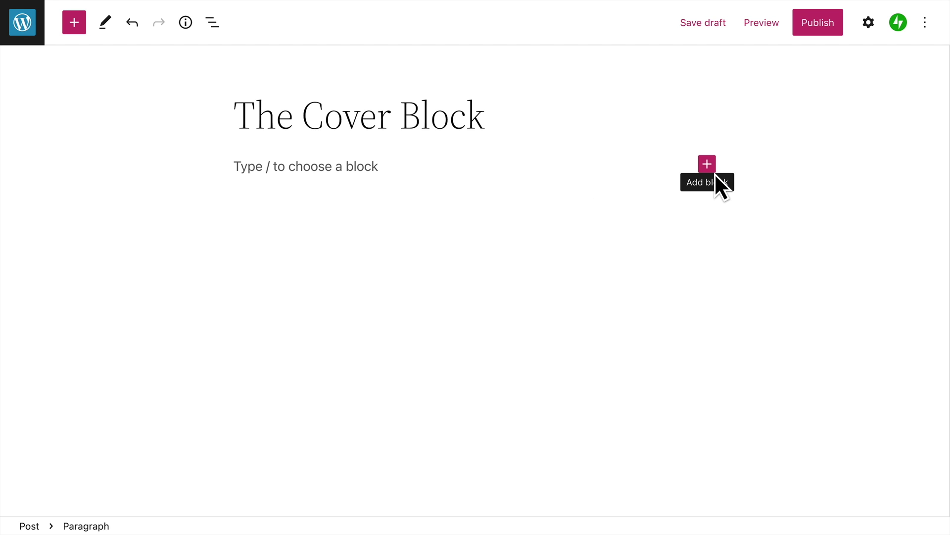
Insert a Cover block below the post title with the /cover slash command
left_click(714, 172)
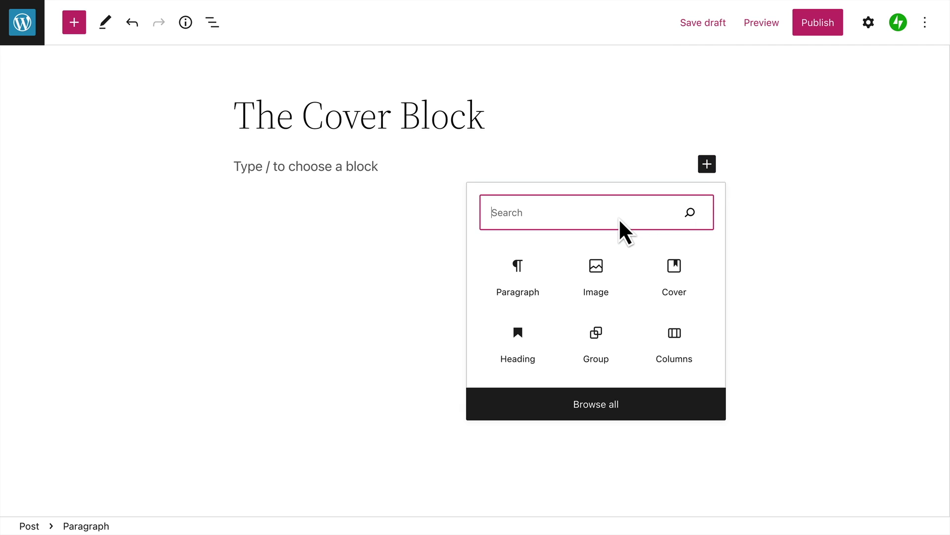
type("Cover")
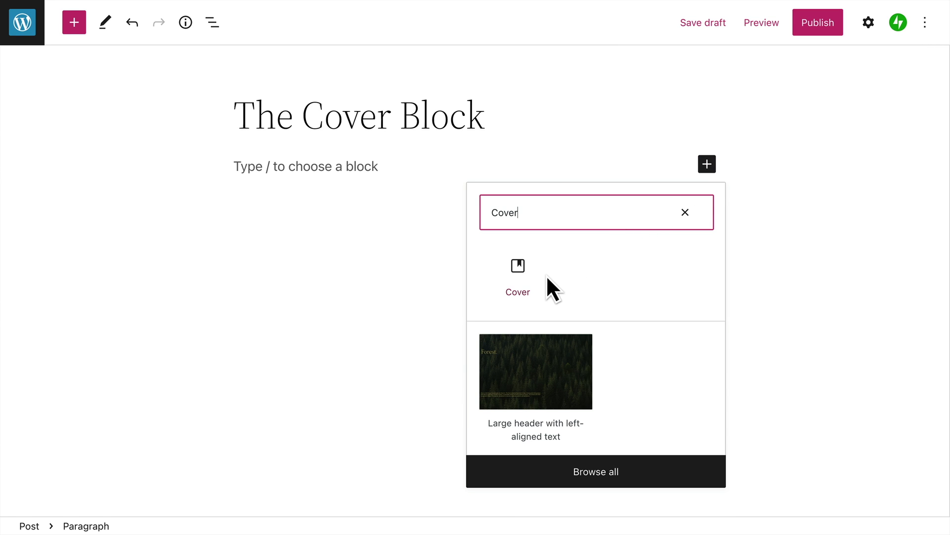
left_click(406, 171)
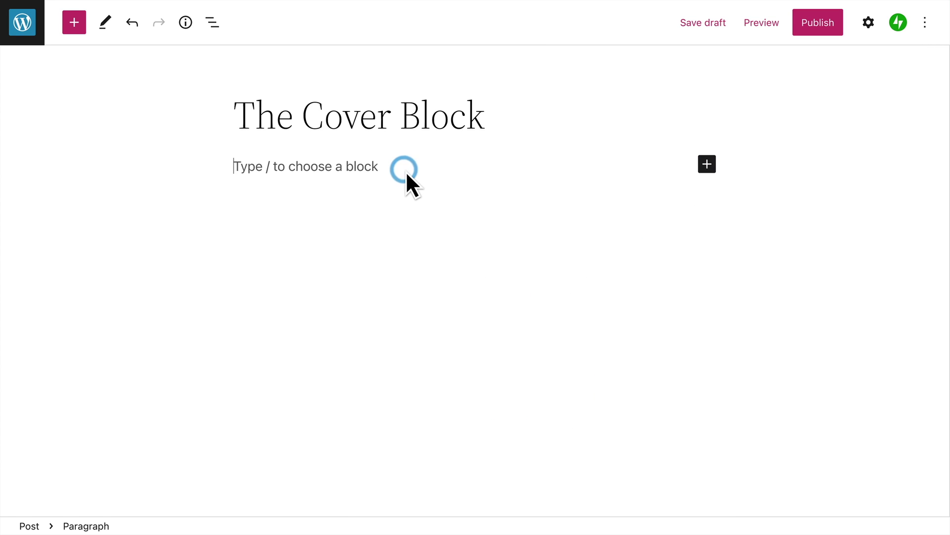
type("/cover")
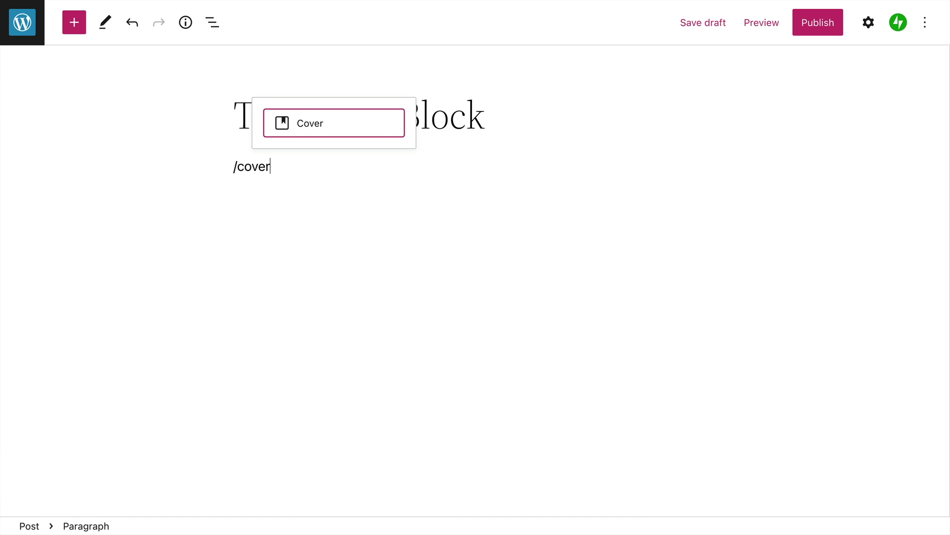
key("Return")
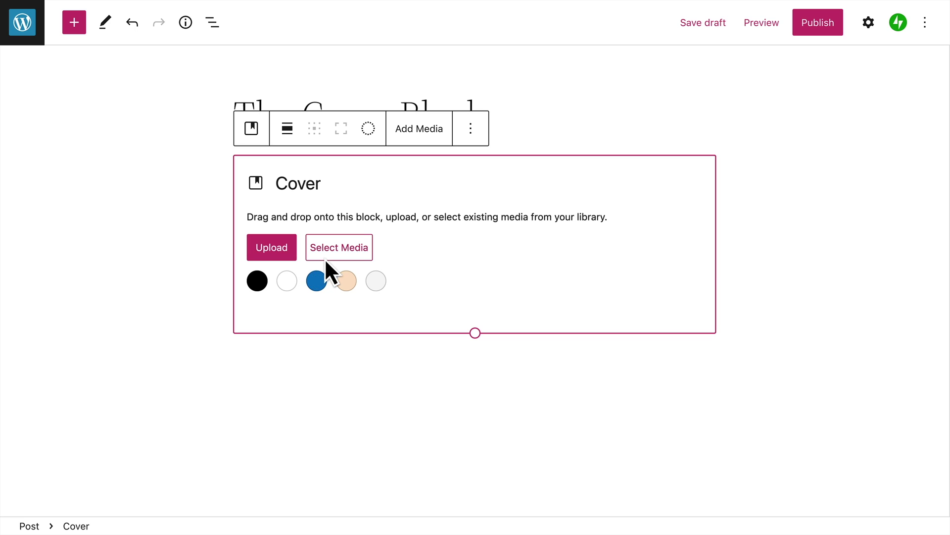
Set the cover background to the teal-and-red turntable photo from a Pexels 'turntable' search
left_click(362, 259)
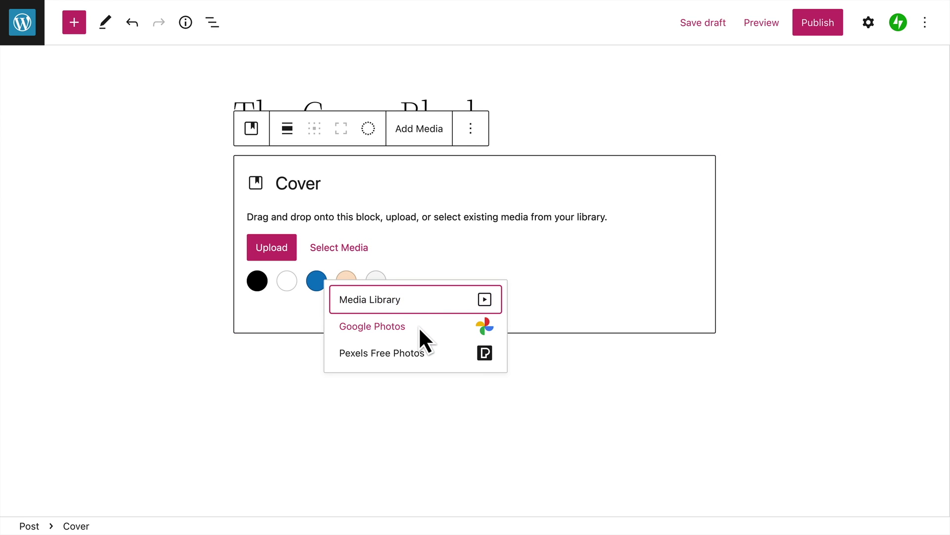
left_click(447, 355)
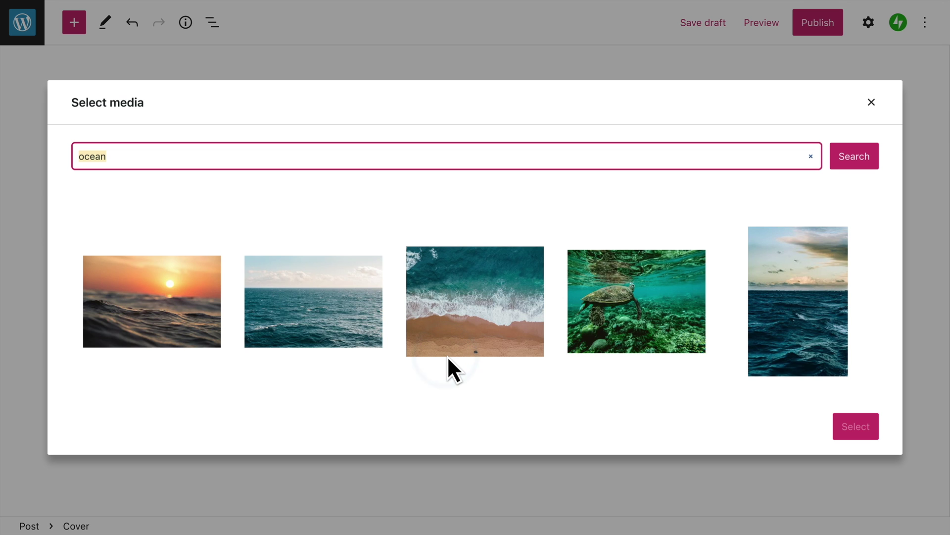
type("turntable")
key("Return")
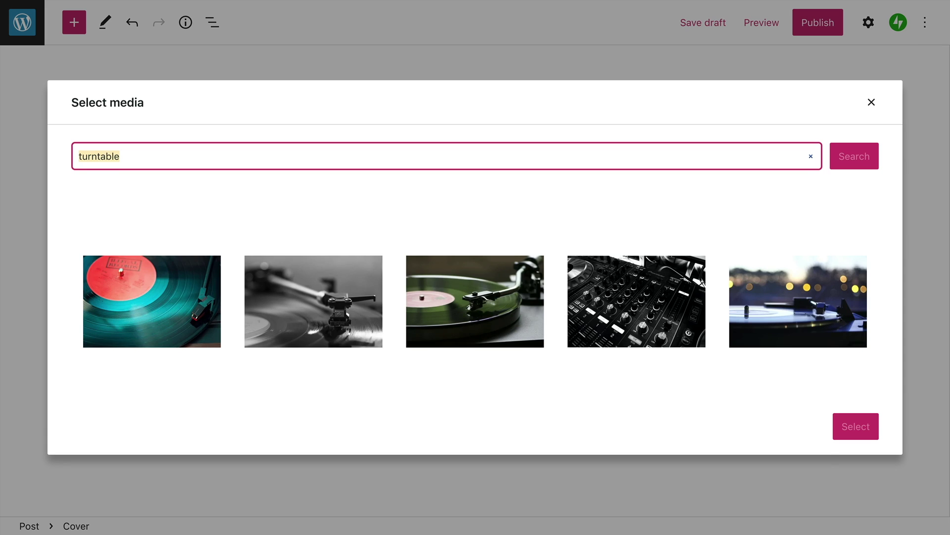
left_click(189, 299)
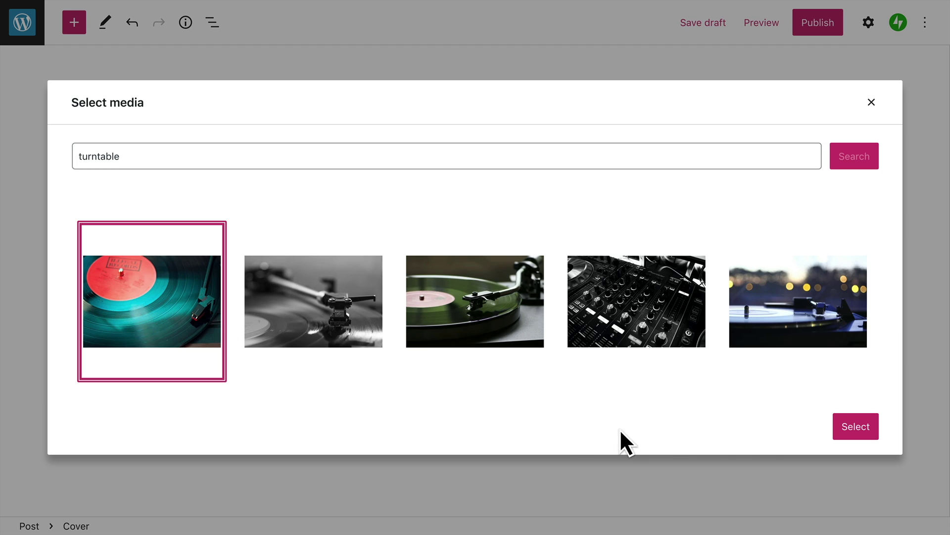
left_click(866, 437)
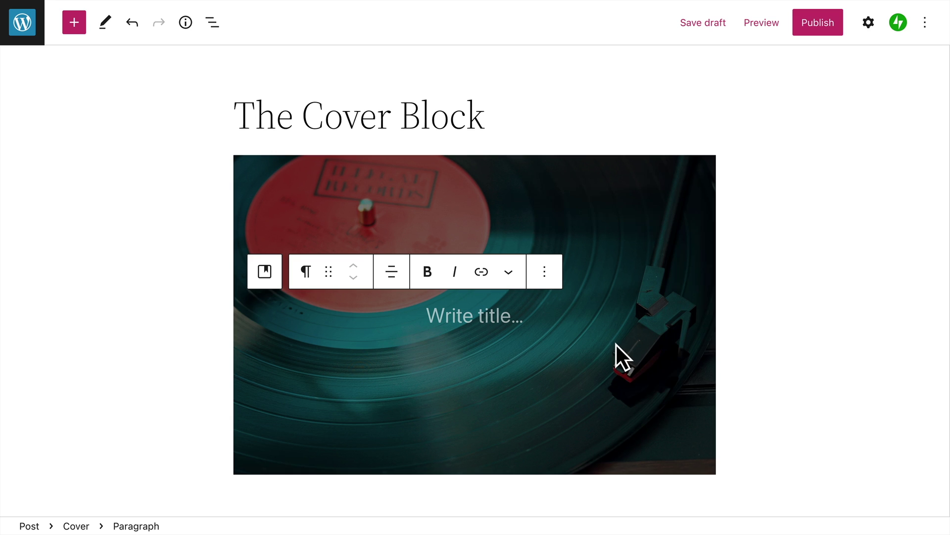
Enter 'A New Spin?' as the cover title and convert it to a heading
left_click(435, 281)
type("A New Spin?")
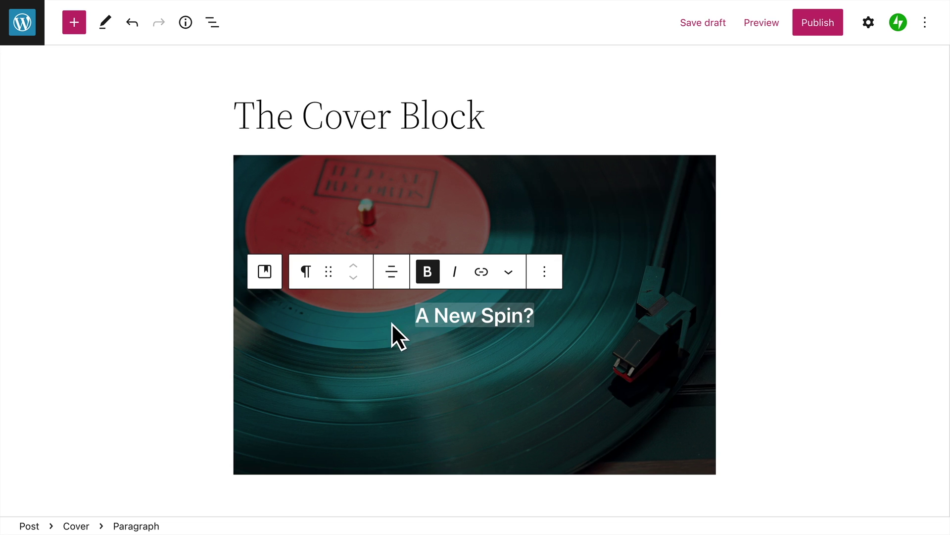
left_click(310, 281)
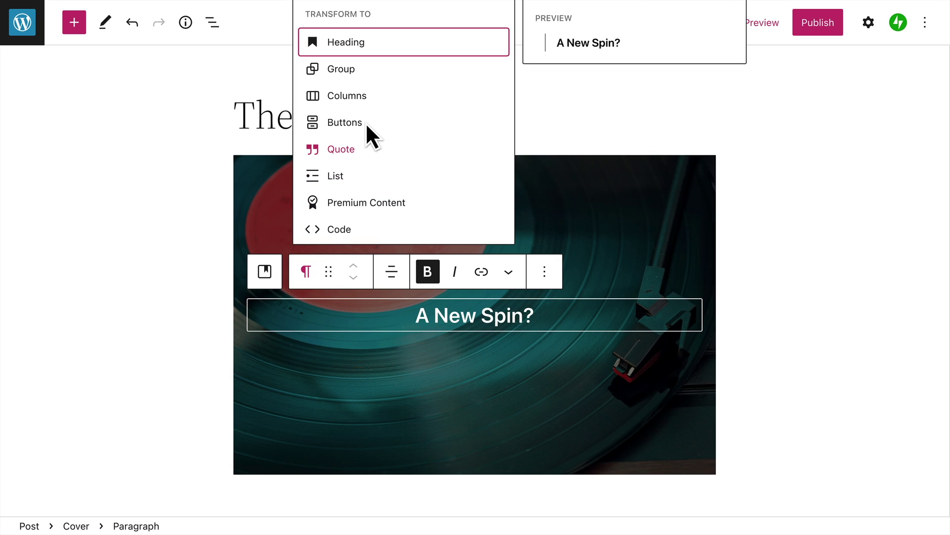
left_click(395, 44)
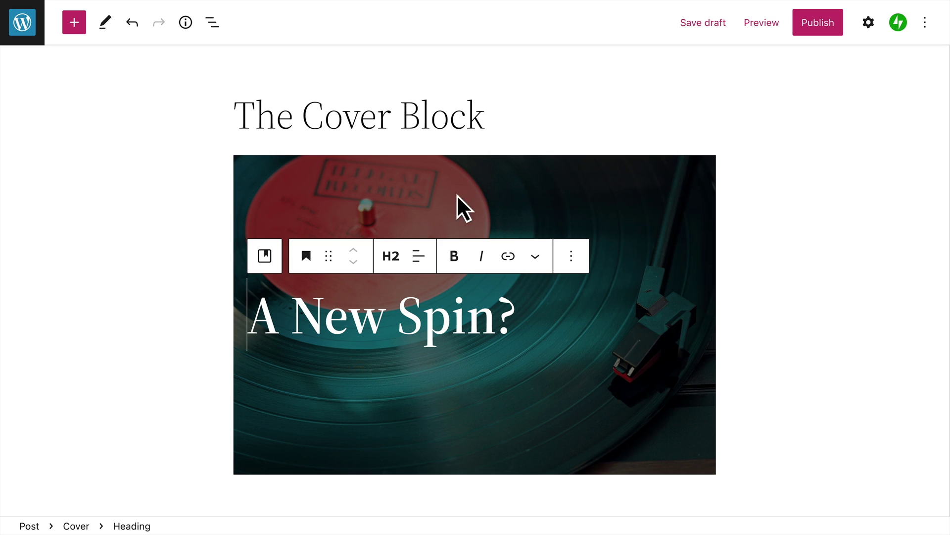
Center-align the heading text and select the parent Cover block
left_click(418, 255)
left_click(465, 329)
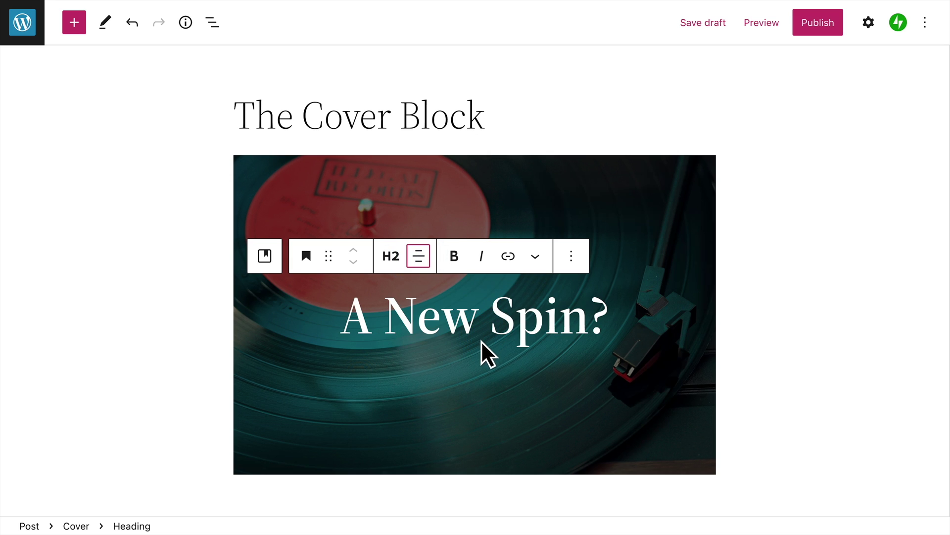
left_click(308, 265)
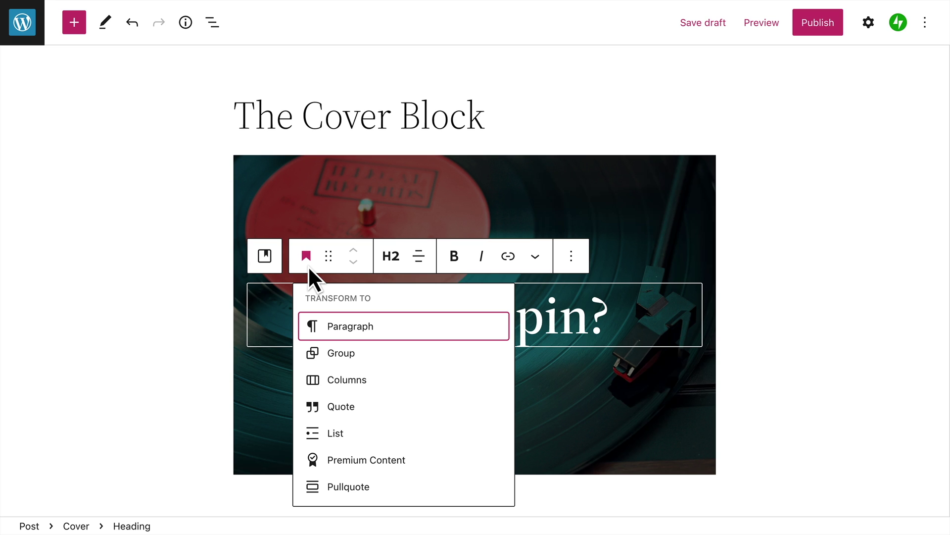
left_click(308, 266)
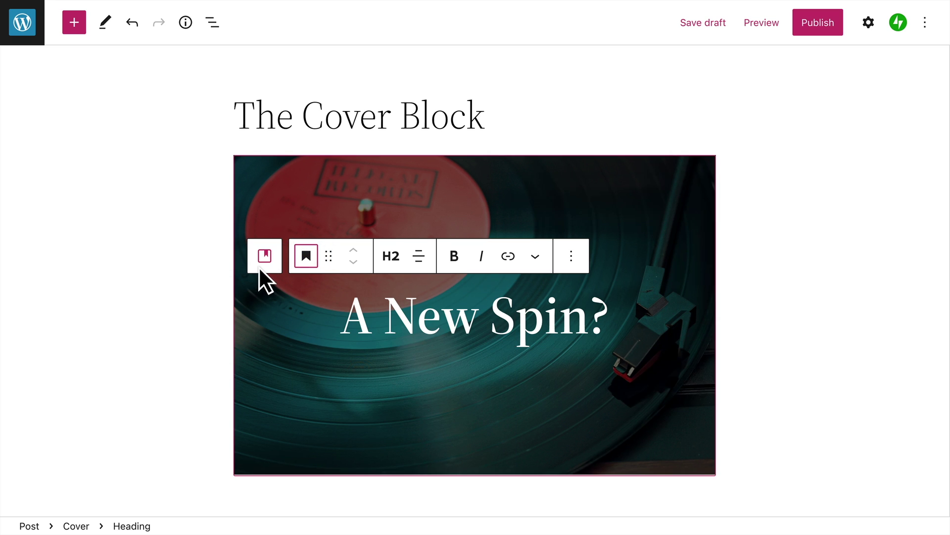
left_click(273, 265)
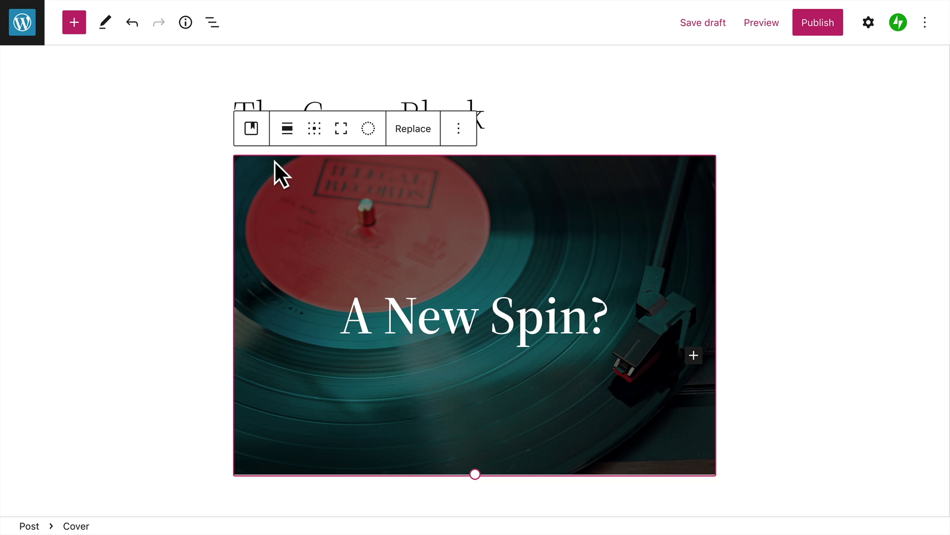
Make the cover full width, try several content positions, and return the heading to center
left_click(290, 141)
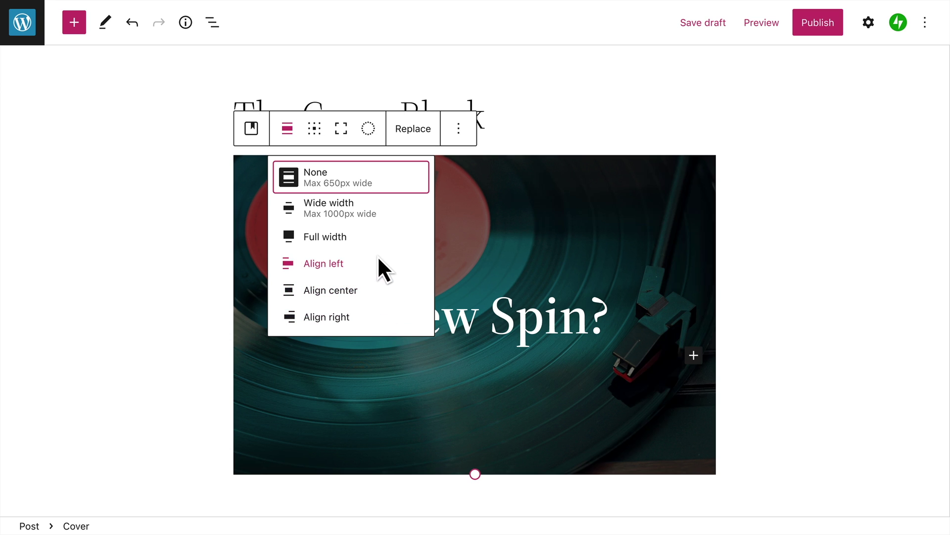
left_click(362, 241)
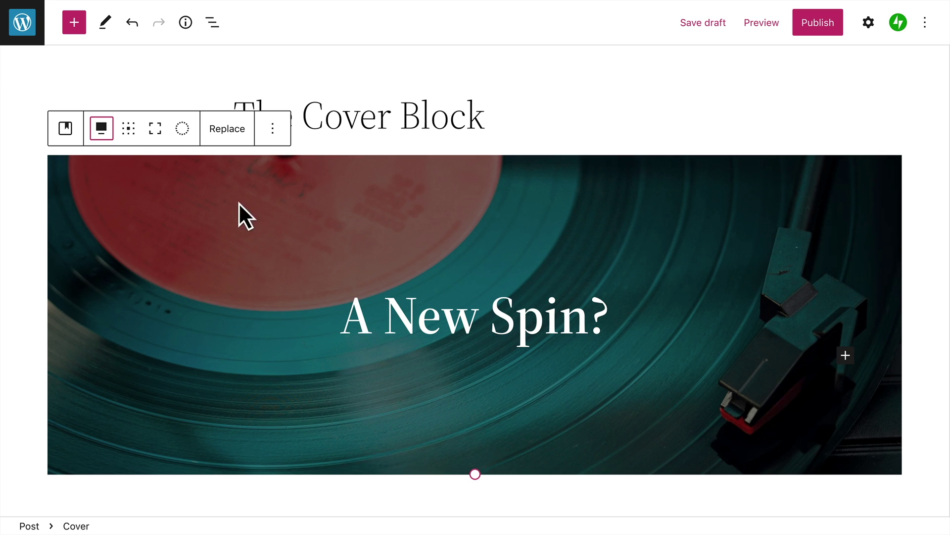
left_click(135, 141)
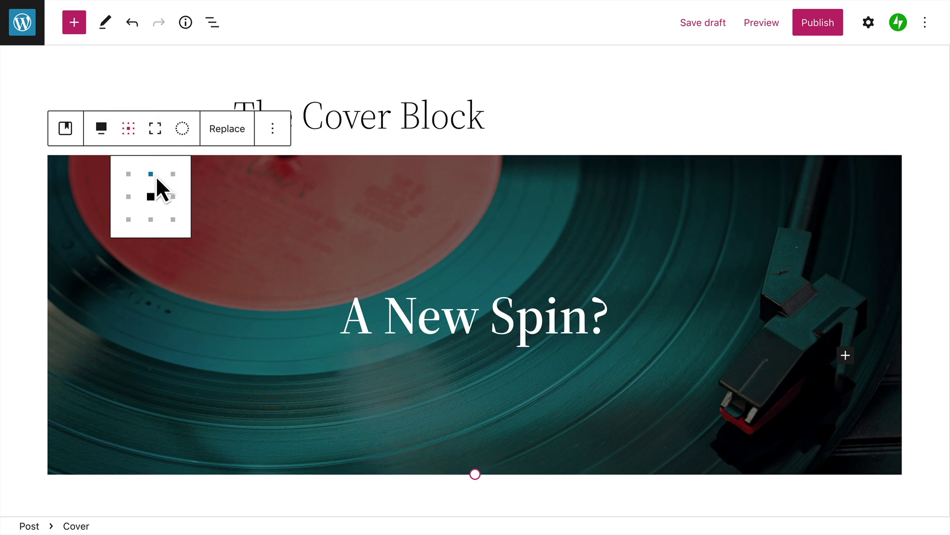
left_click(151, 175)
left_click(174, 175)
left_click(174, 197)
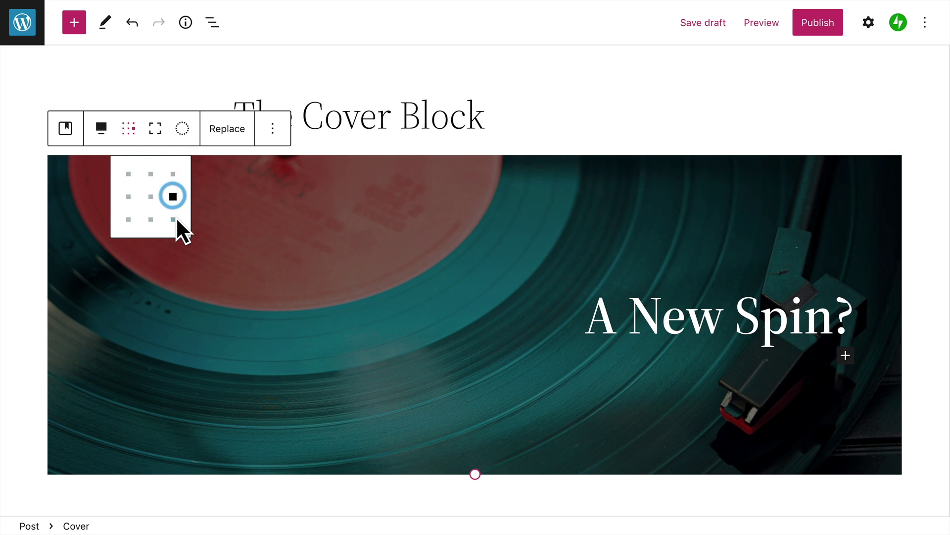
left_click(173, 219)
left_click(151, 197)
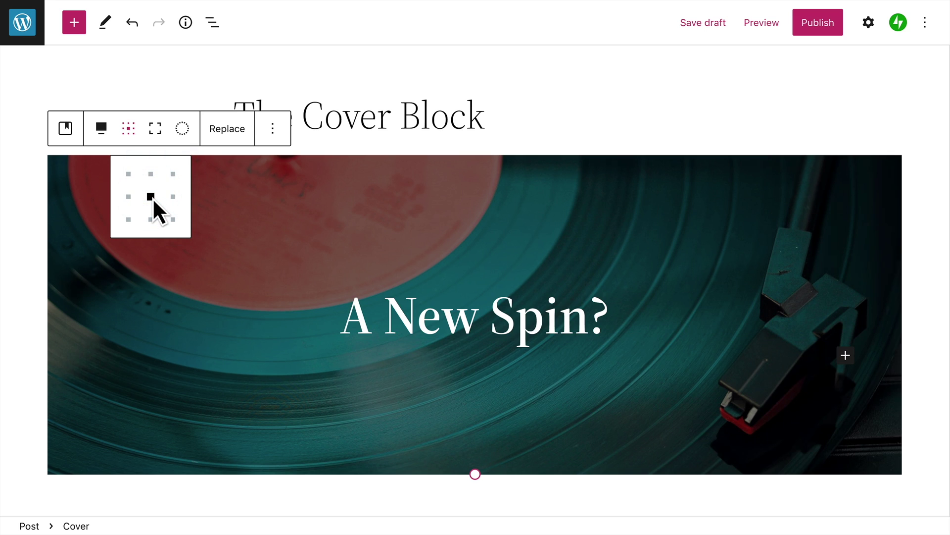
Toggle full height on and off, then drag the cover shorter into a banner
left_click(160, 142)
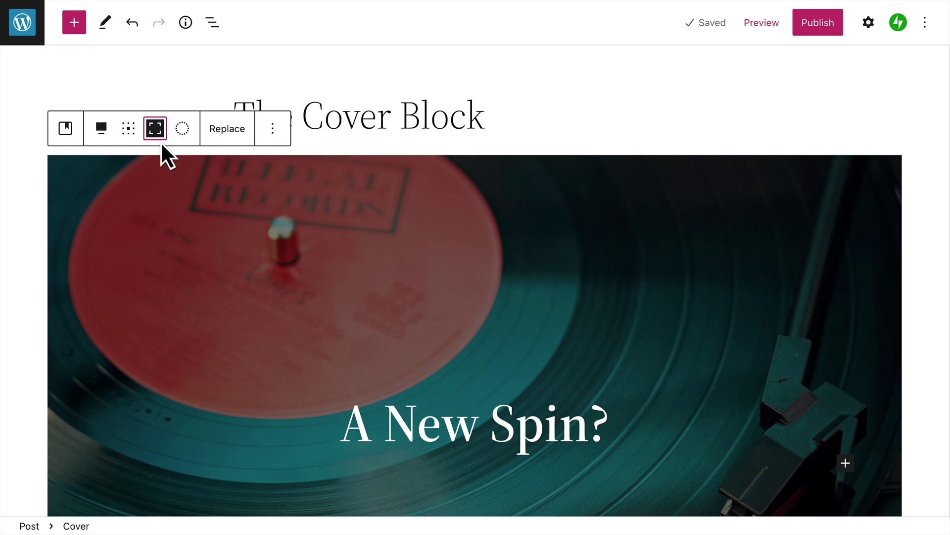
scroll(215, 323, "down", 5)
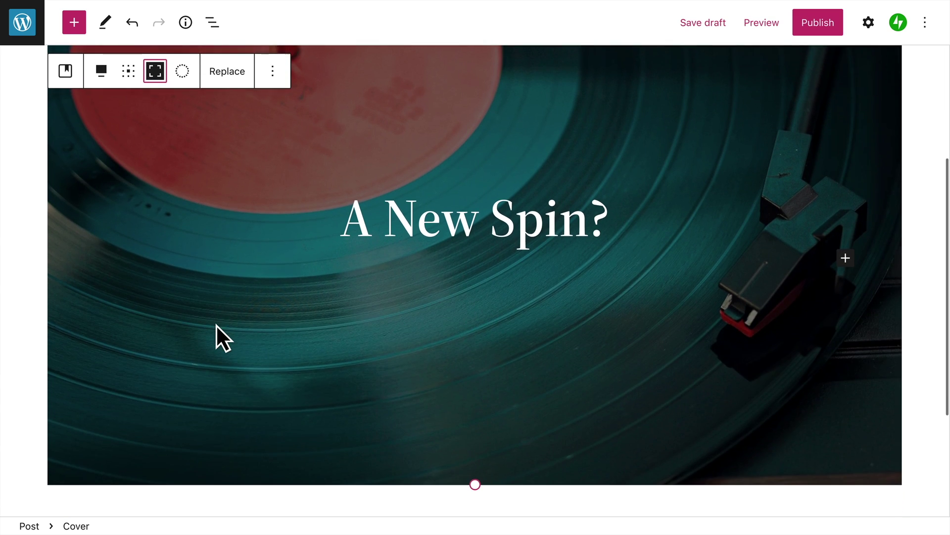
scroll(216, 325, "up", 3)
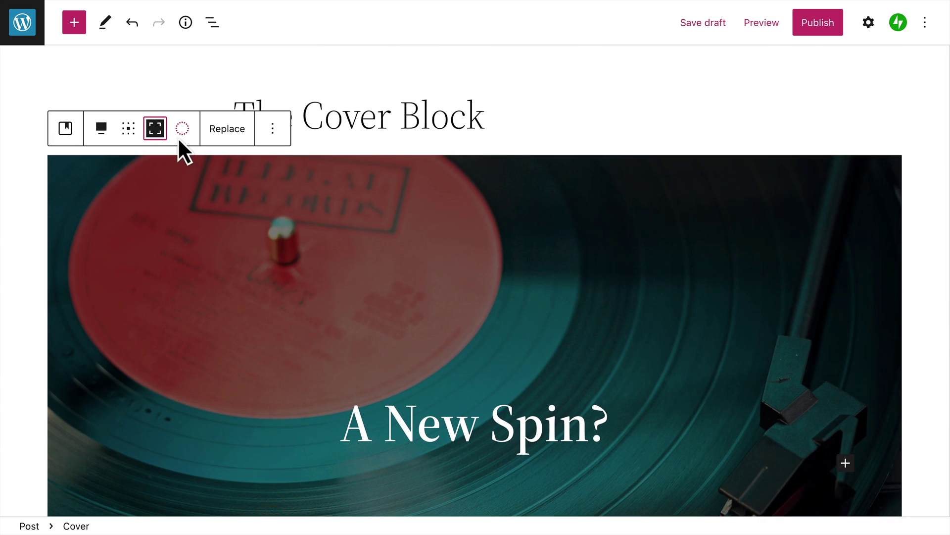
left_click(164, 136)
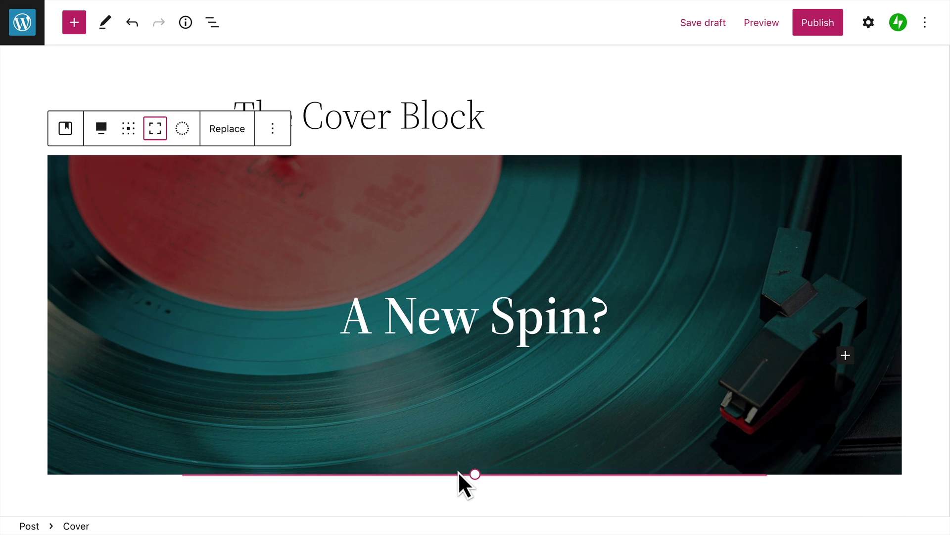
left_click_drag(477, 476, 482, 409)
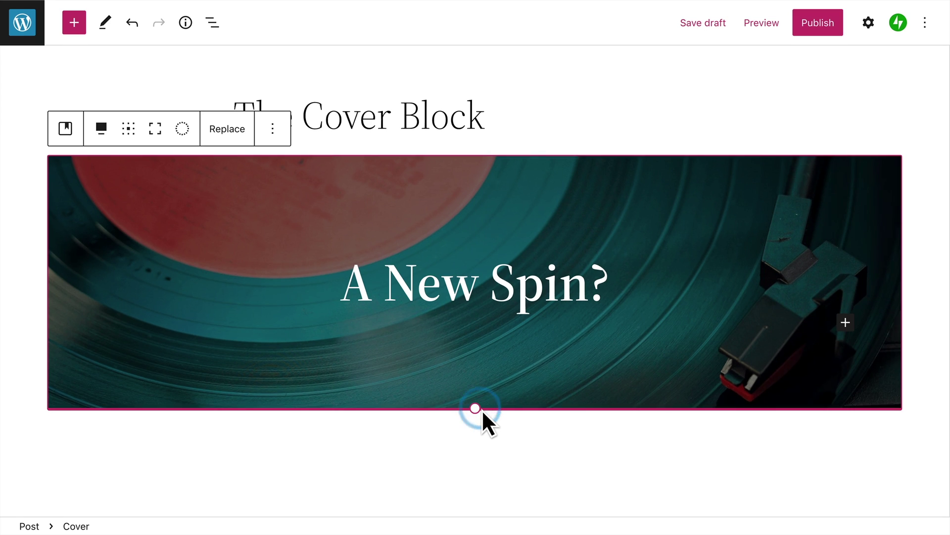
Try a black-and-white duotone, check its shadows and highlights, then clear the filter
left_click(191, 138)
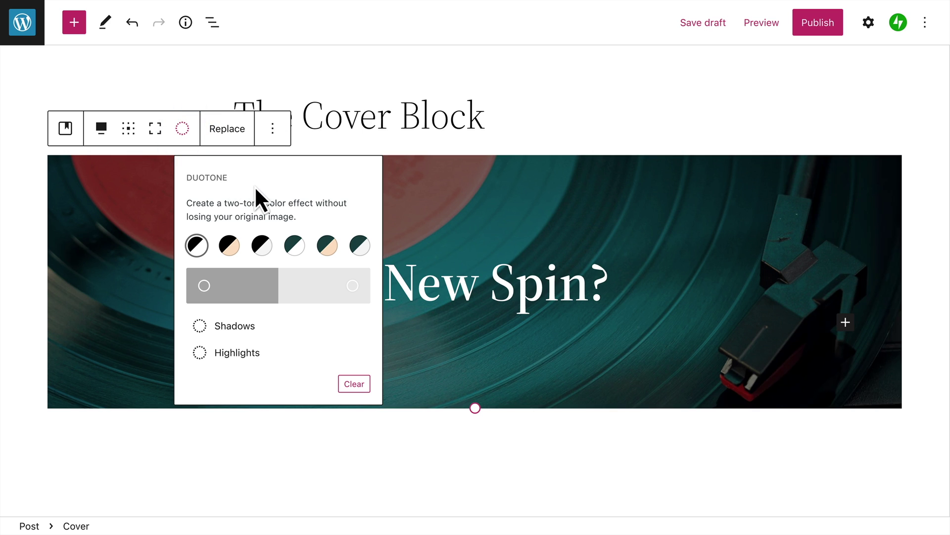
left_click(263, 246)
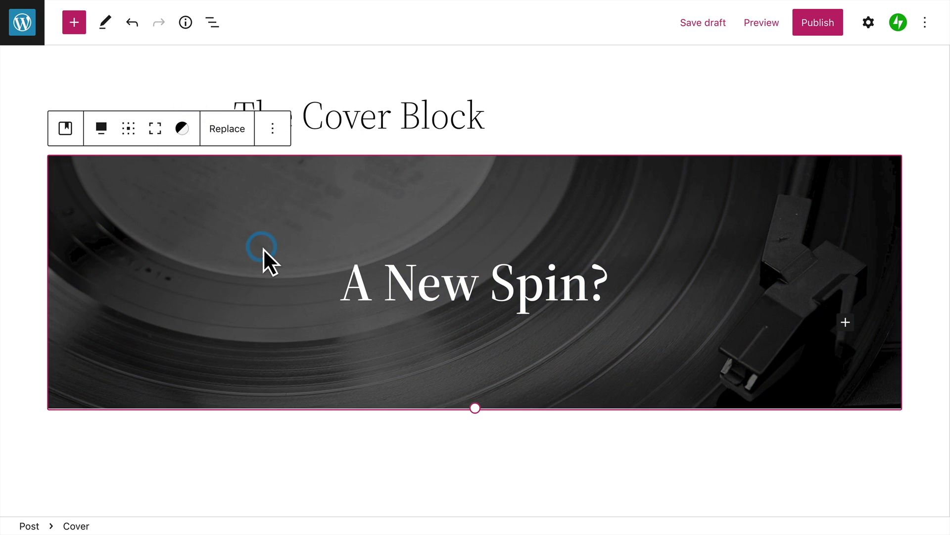
left_click(182, 130)
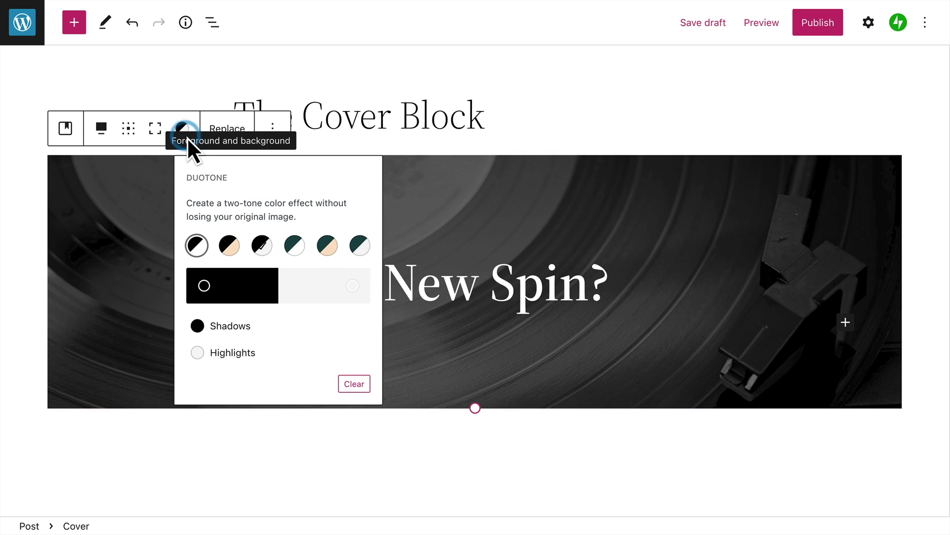
left_click(281, 327)
left_click(284, 329)
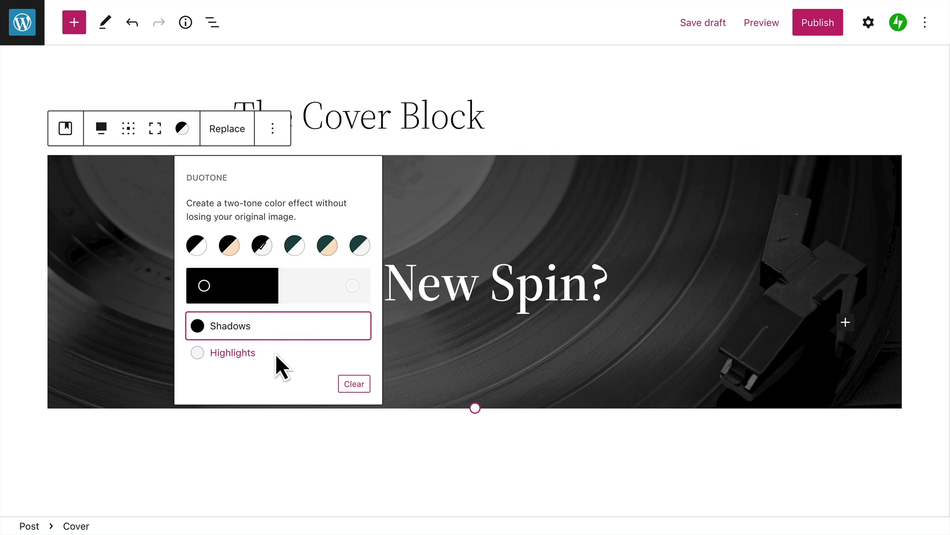
left_click(275, 352)
left_click(273, 351)
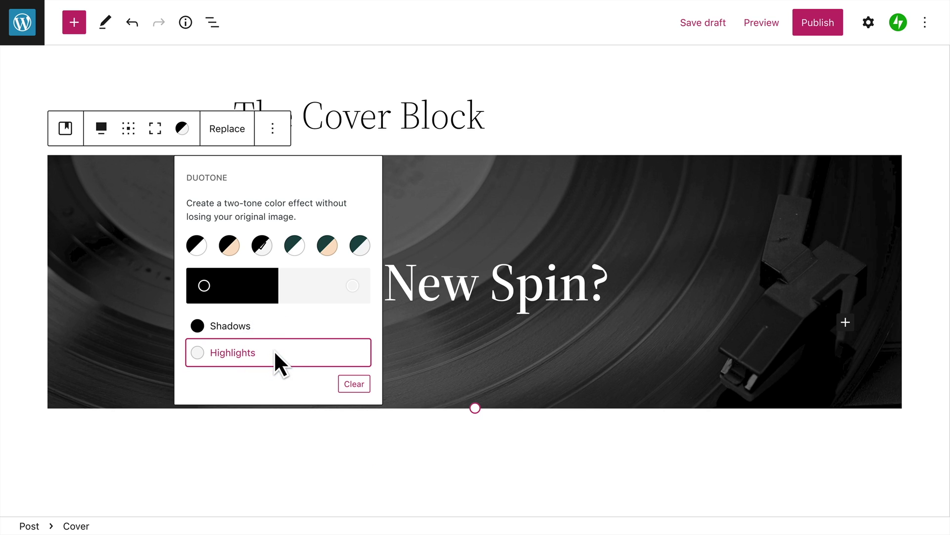
left_click(368, 390)
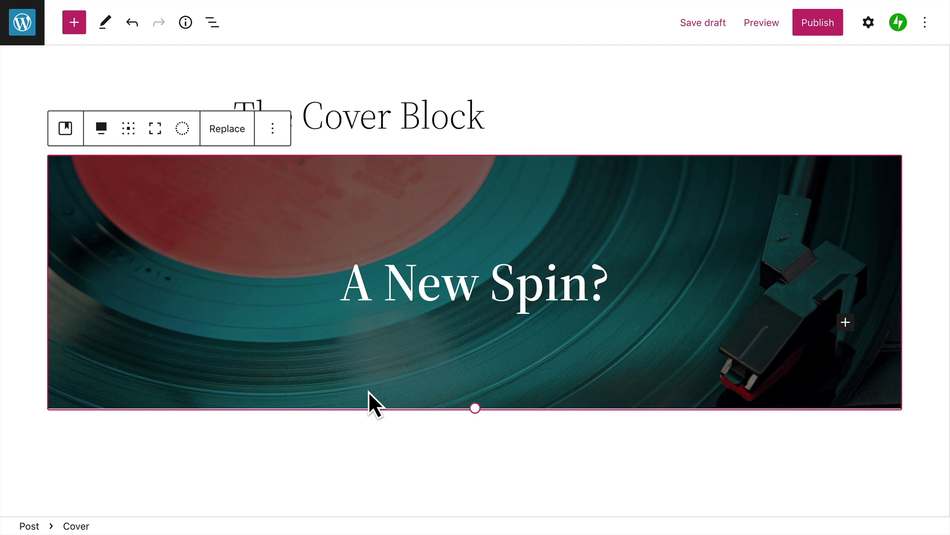
Briefly check Replace, then show the Cover block's full settings from its Options menu
left_click(242, 141)
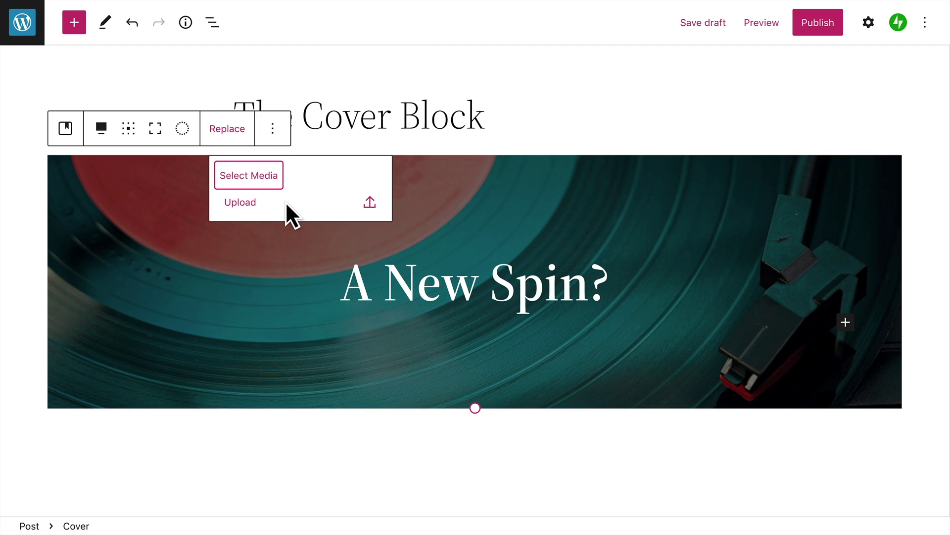
left_click(249, 141)
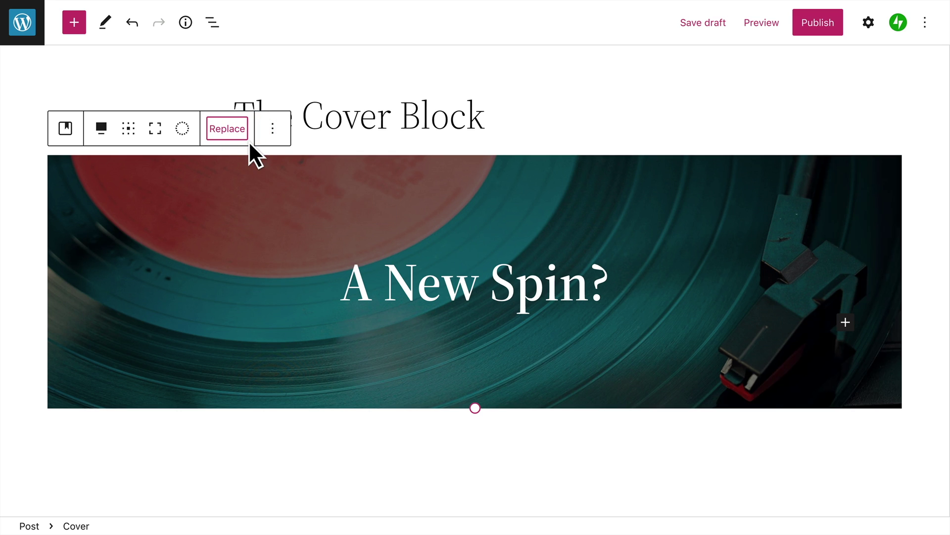
left_click(281, 139)
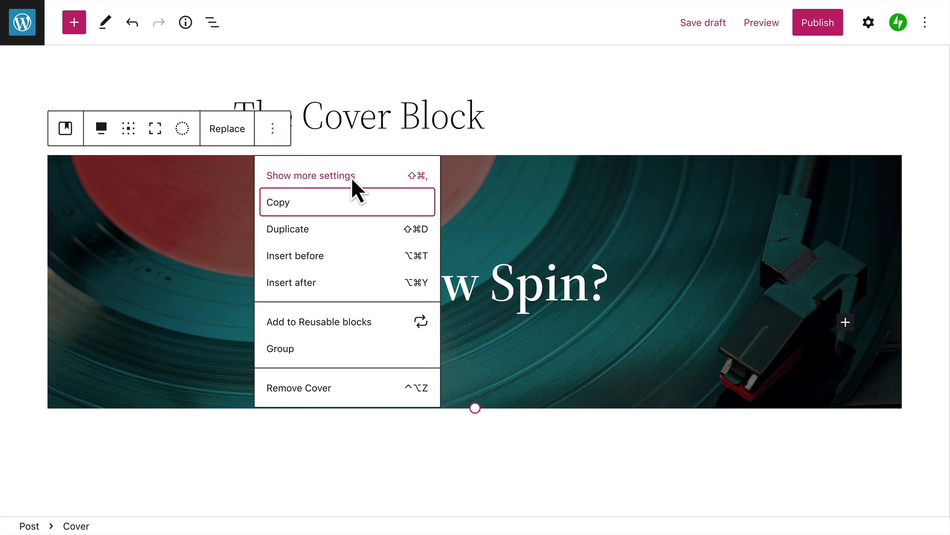
left_click(366, 176)
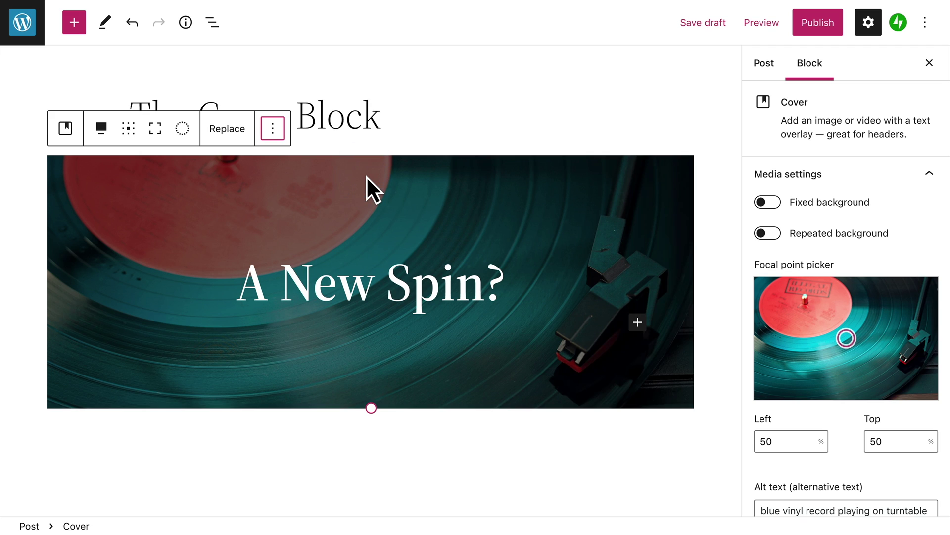
left_click(845, 204)
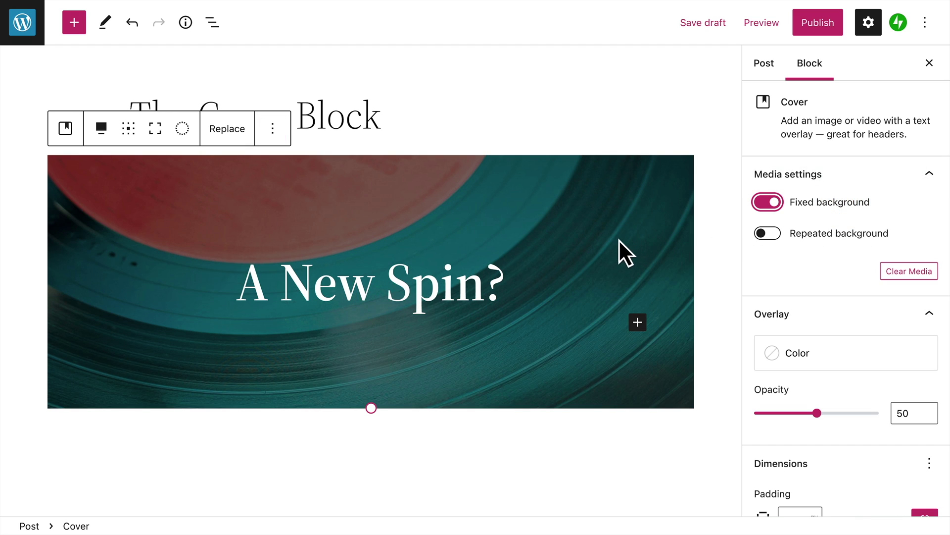
scroll(618, 240, "down", 4)
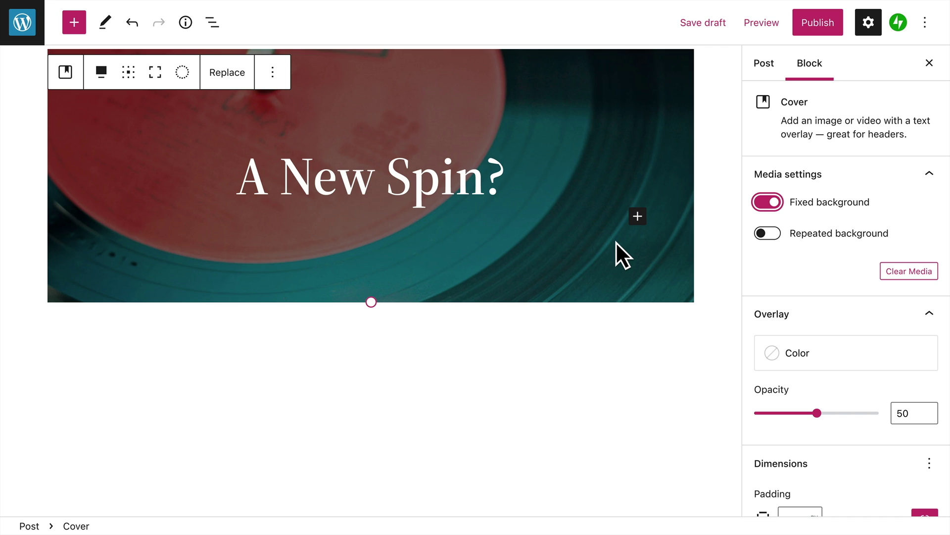
scroll(615, 242, "up", 4)
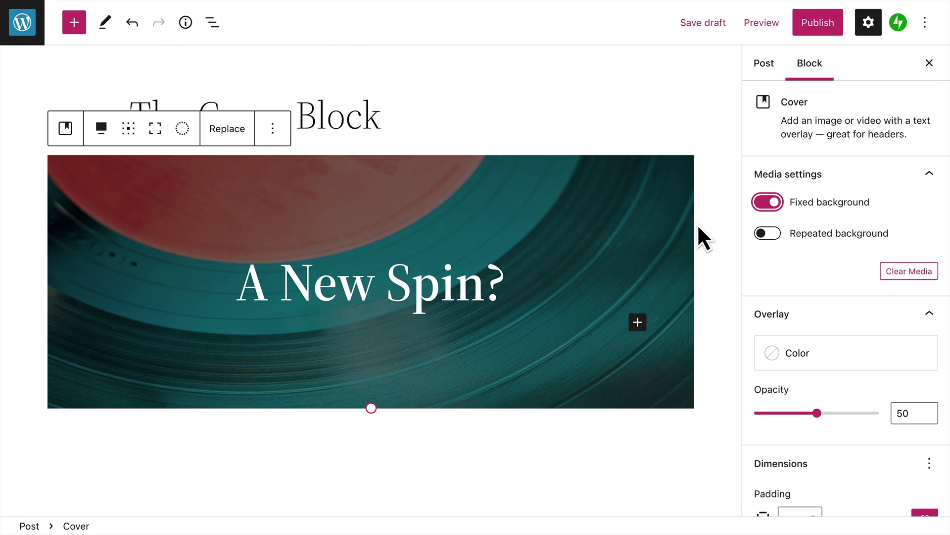
left_click(764, 203)
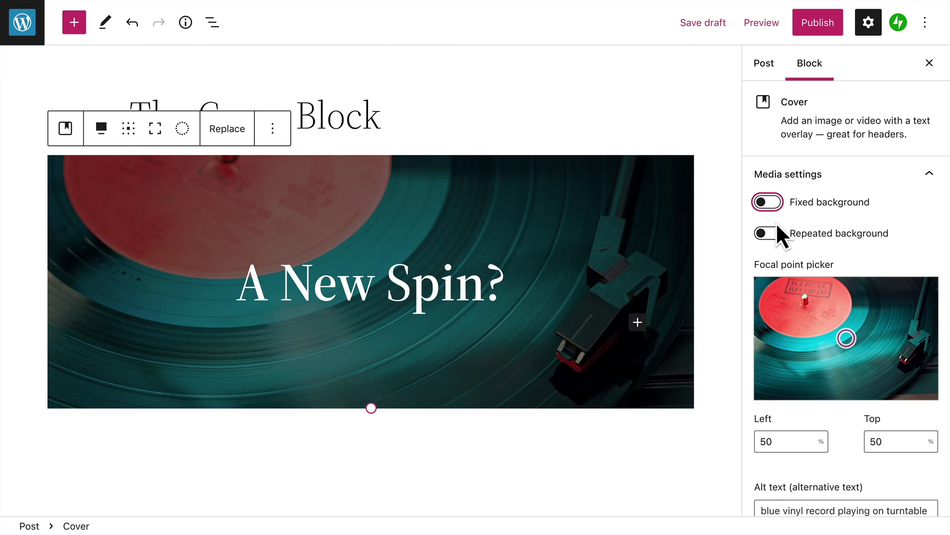
left_click(778, 236)
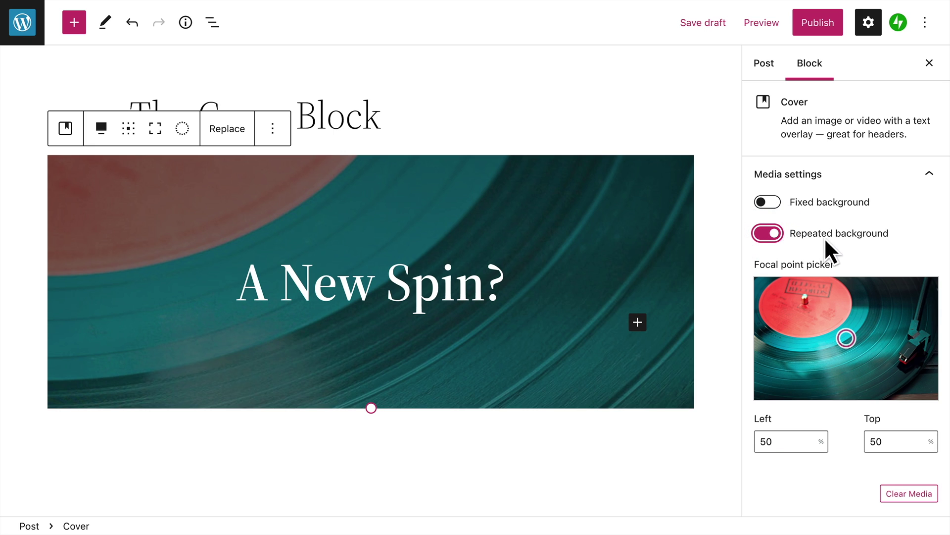
left_click(881, 235)
left_click(894, 253)
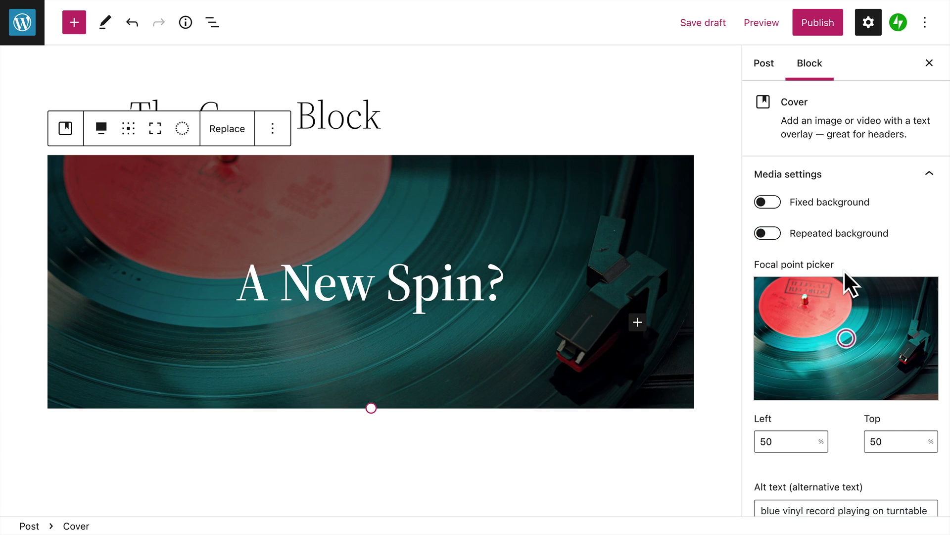
Move the focal point onto the tonearm at Left 82%, Top 58%, and check the fields
mouse_move(847, 337)
left_mouse_down()
mouse_move(804, 304)
mouse_move(866, 341)
mouse_move(907, 349)
left_mouse_up()
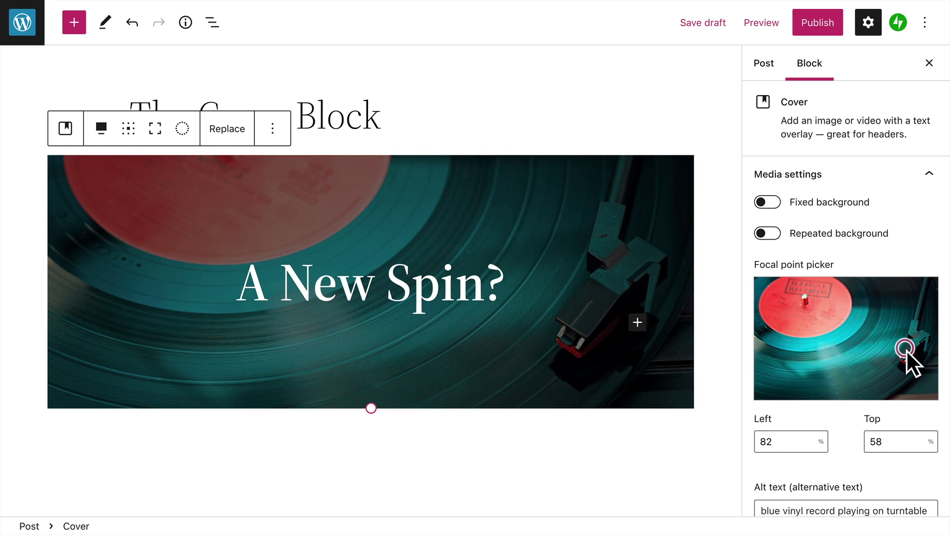
left_click(784, 444)
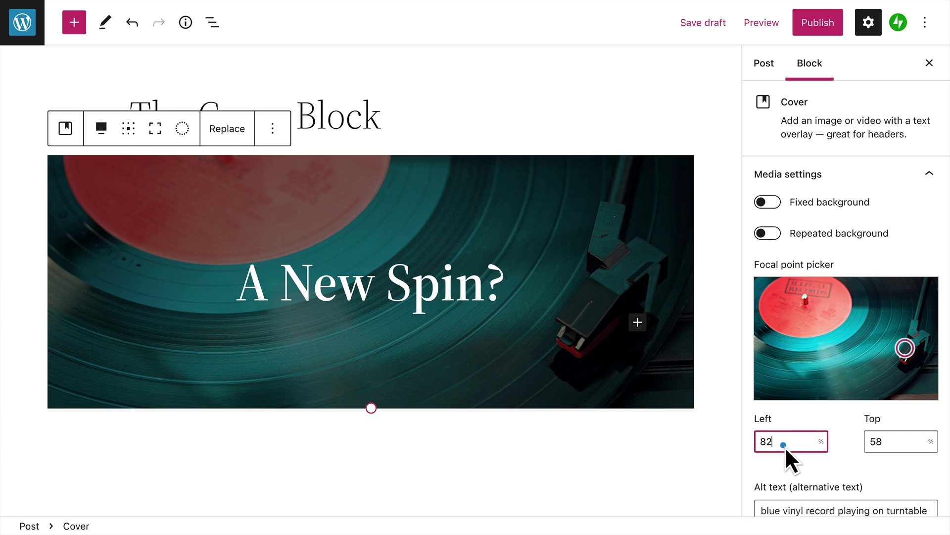
left_click(896, 443)
left_click(922, 467)
scroll(919, 467, "down", 3)
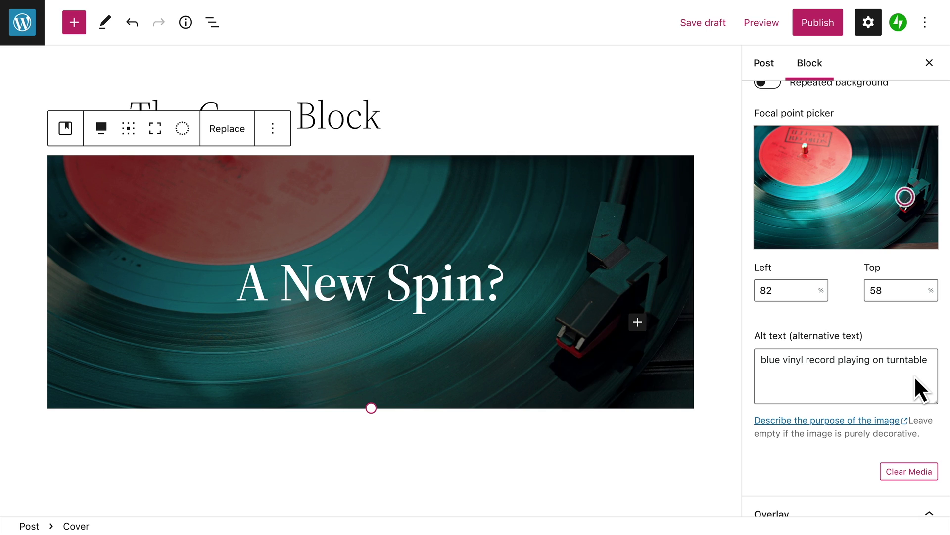
scroll(914, 375, "down", 3)
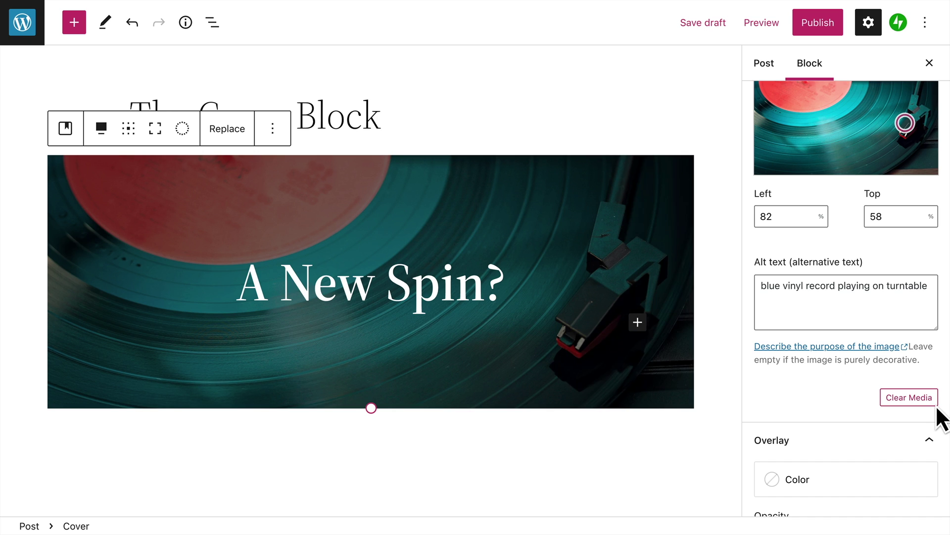
scroll(886, 379, "down", 5)
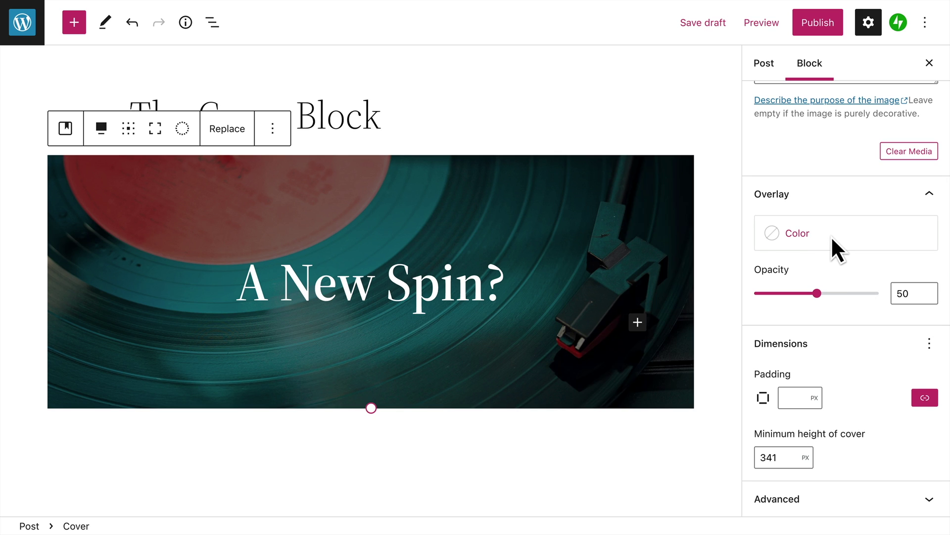
left_click(831, 235)
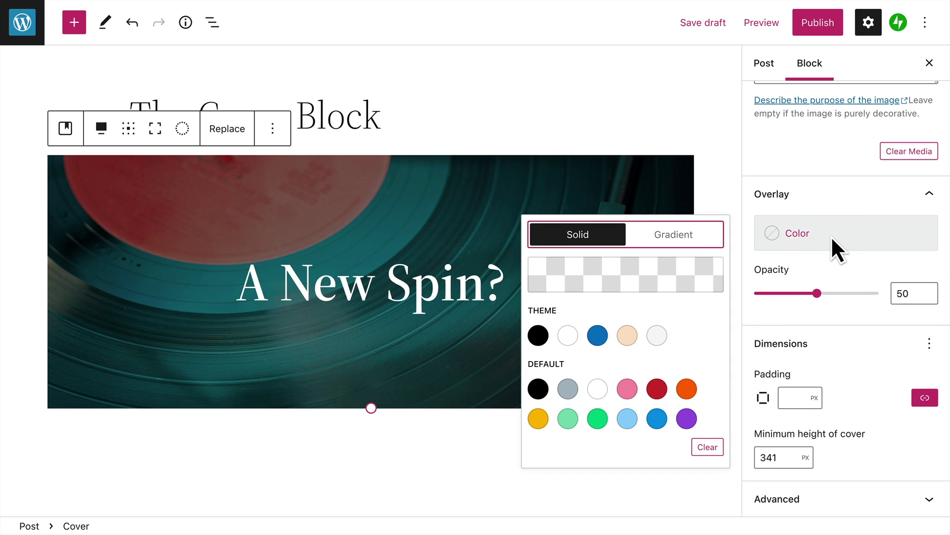
left_click(595, 338)
left_click(593, 340)
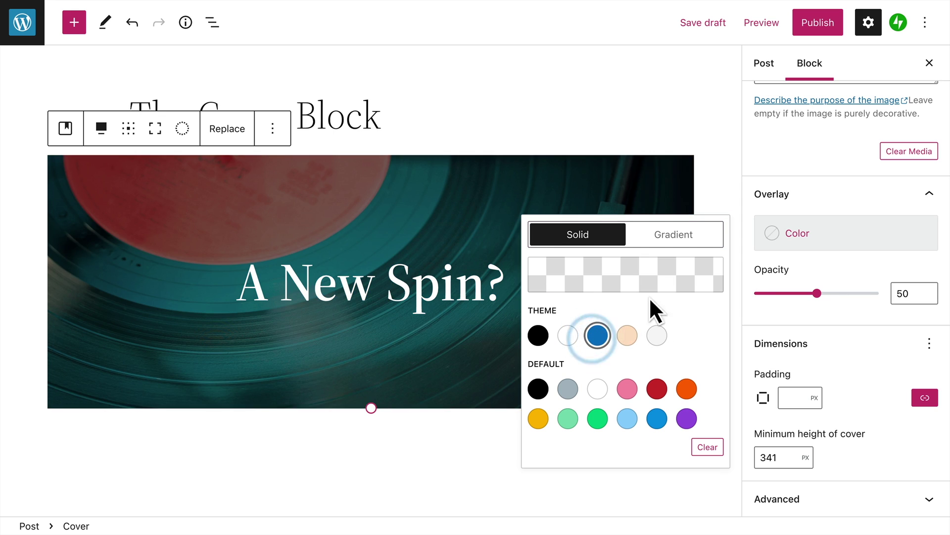
left_click(714, 236)
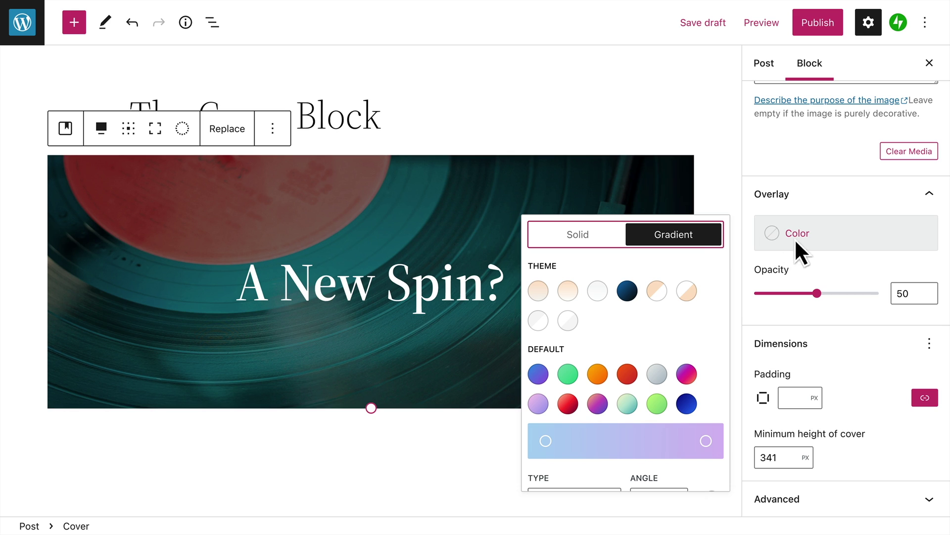
left_click(844, 235)
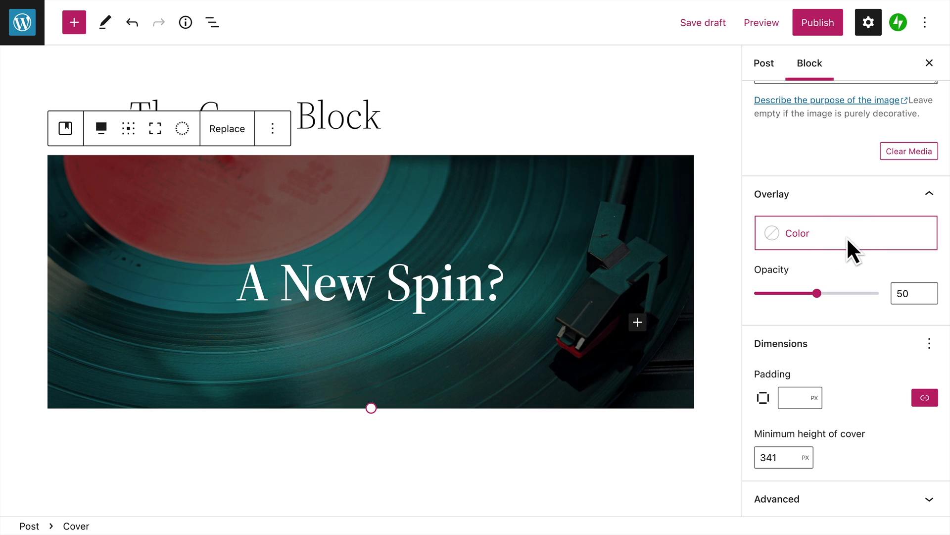
left_click(818, 277)
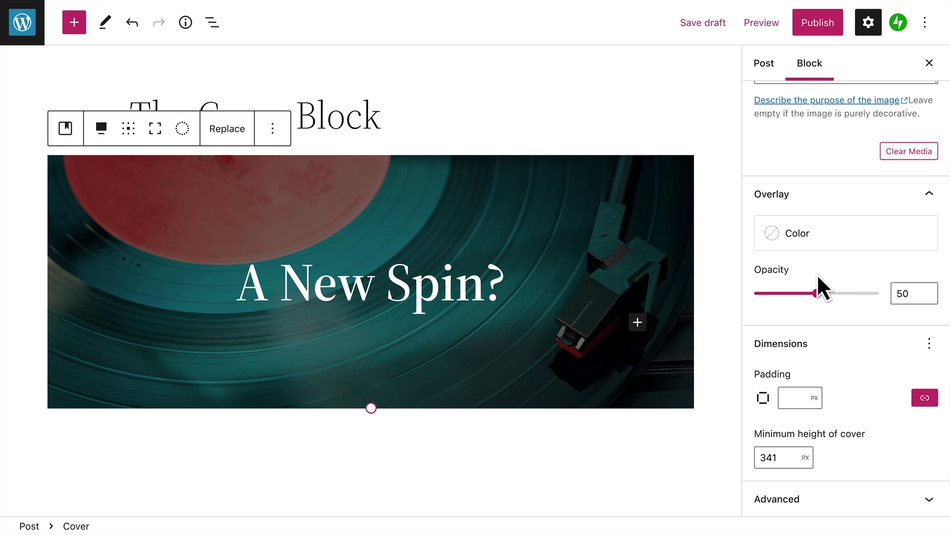
mouse_move(820, 298)
left_mouse_down()
mouse_move(780, 297)
mouse_move(824, 296)
left_mouse_up()
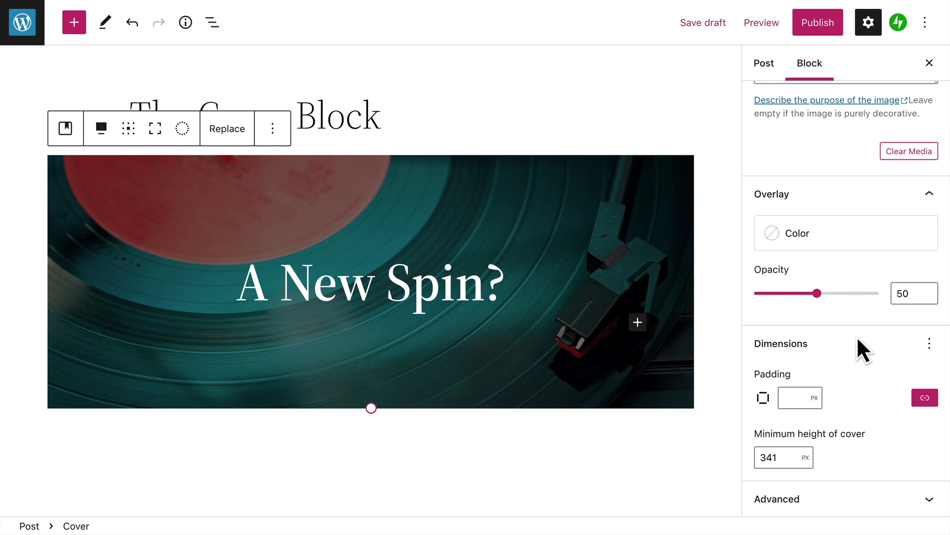
Set the cover's minimum height to 420 px and close the settings sidebar
left_click(791, 402)
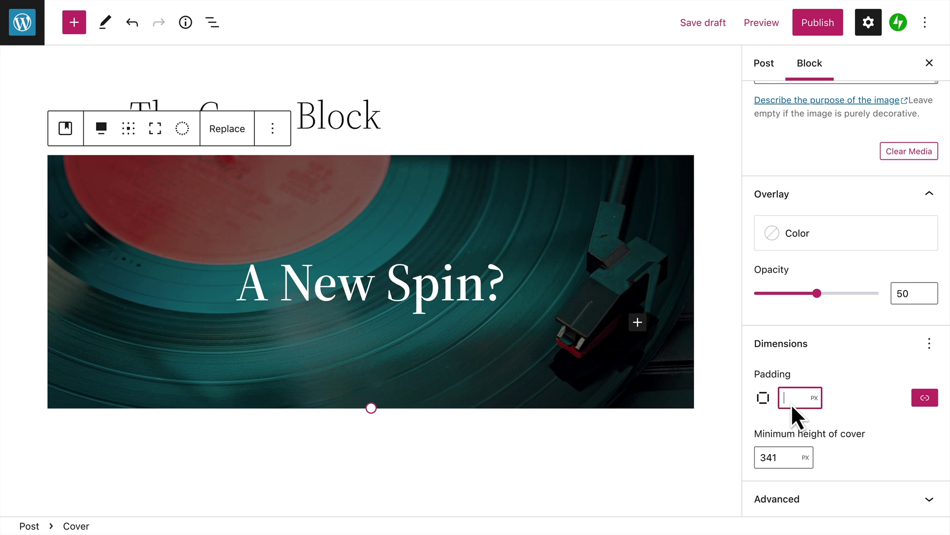
left_click(854, 404)
double_click(786, 461)
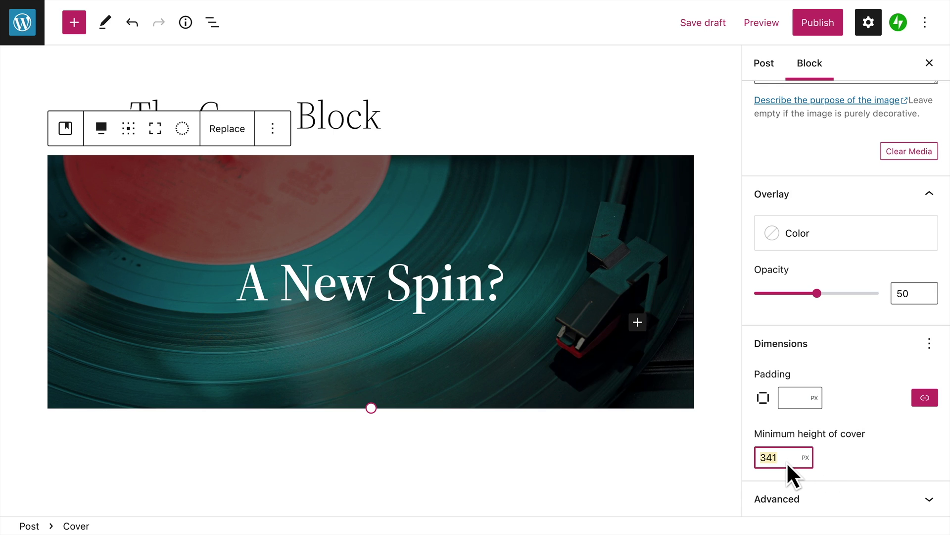
type("420")
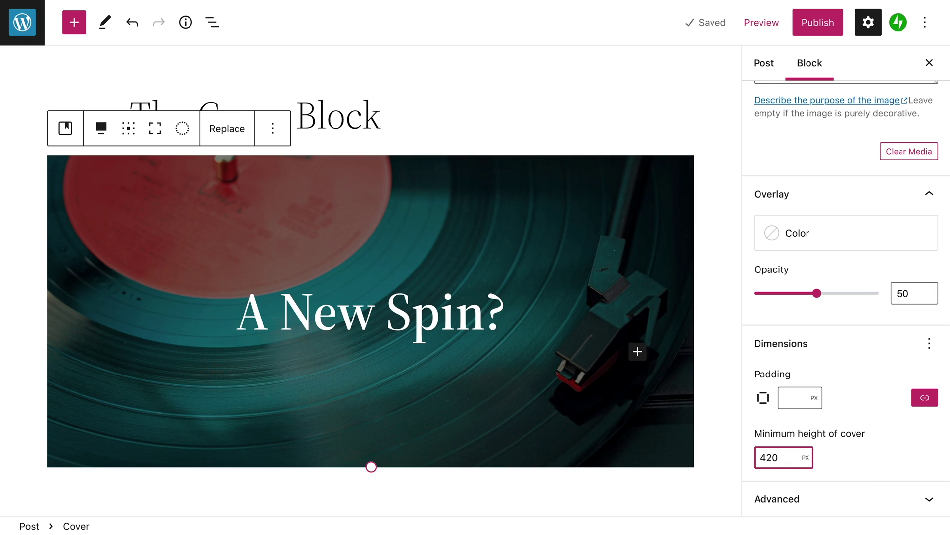
left_click(853, 463)
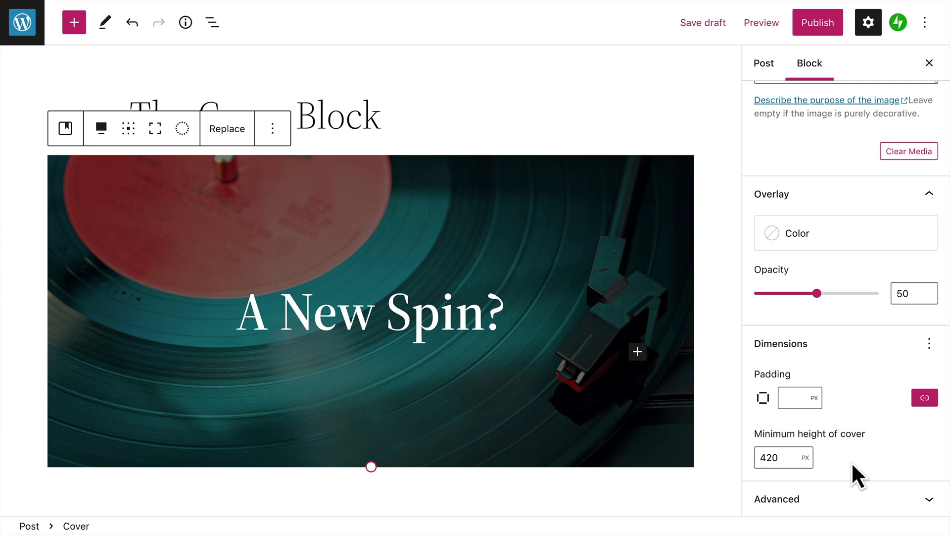
scroll(853, 457, "up", 10)
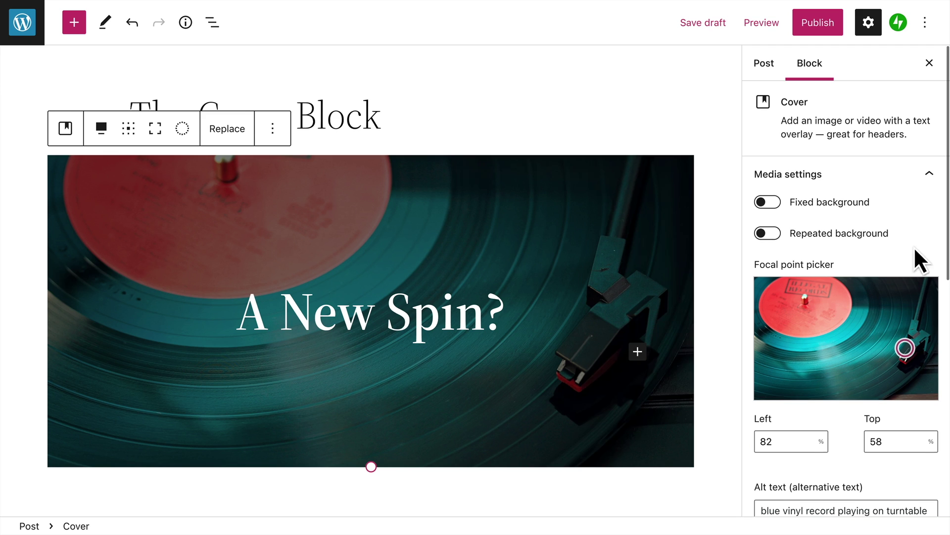
left_click(930, 63)
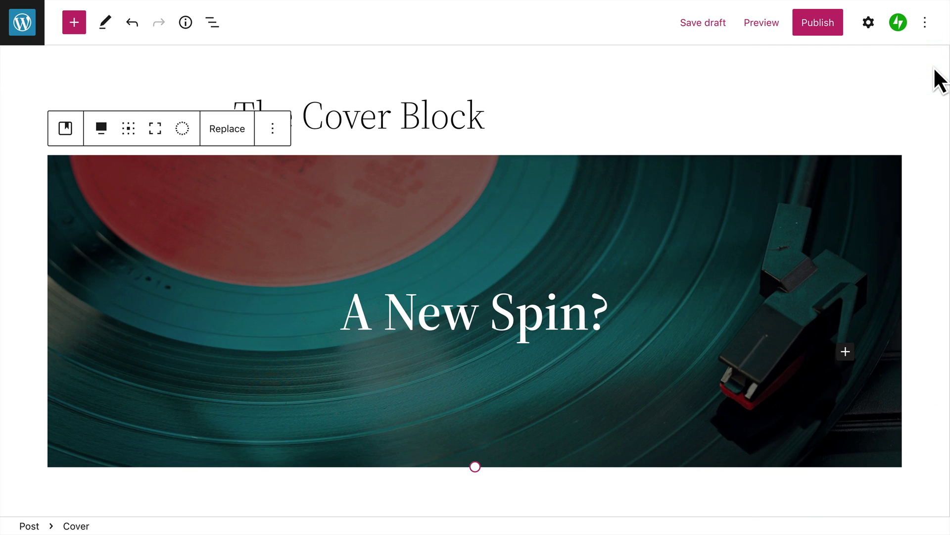